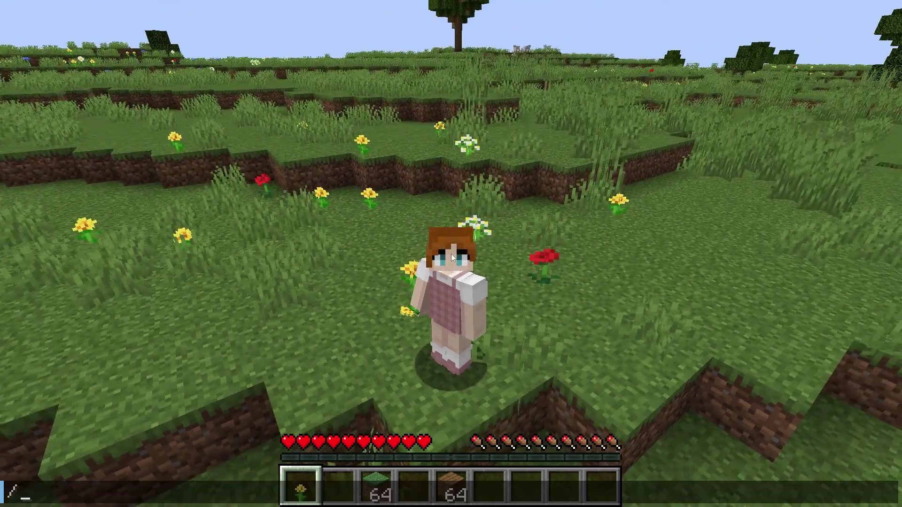
Step: Run the /hat command to wear the held yellow flower on the character's head
text(hat)
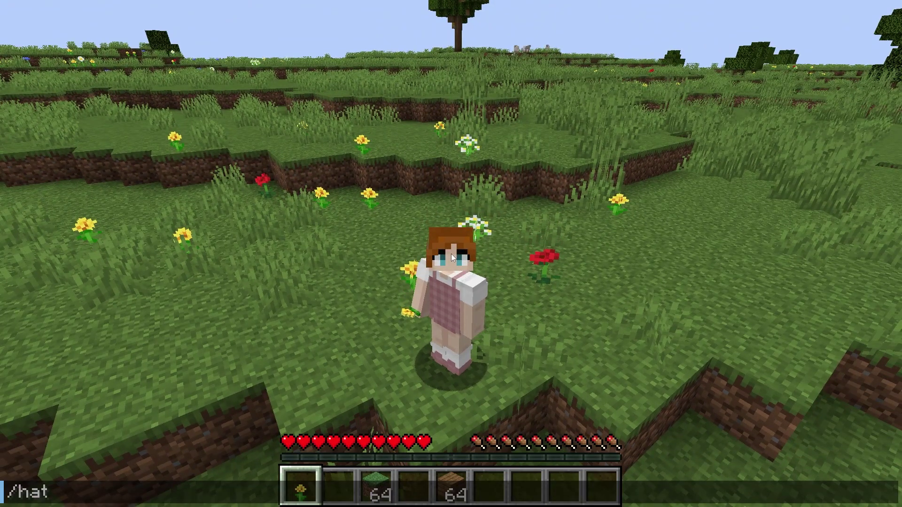
key(Return)
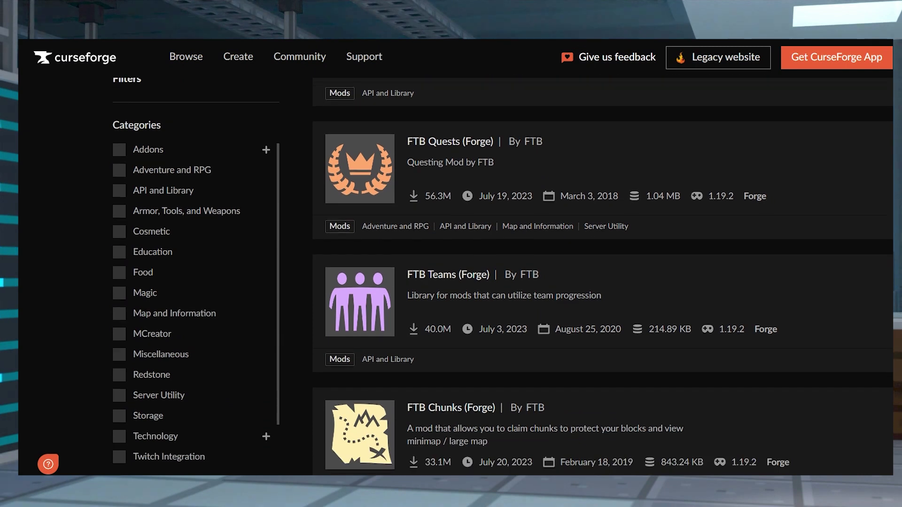
Step: Switch to CurseForge and browse the list of FTB mods from FTB Quests down past FTB Ultimine
scroll(601, 277, down, 5)
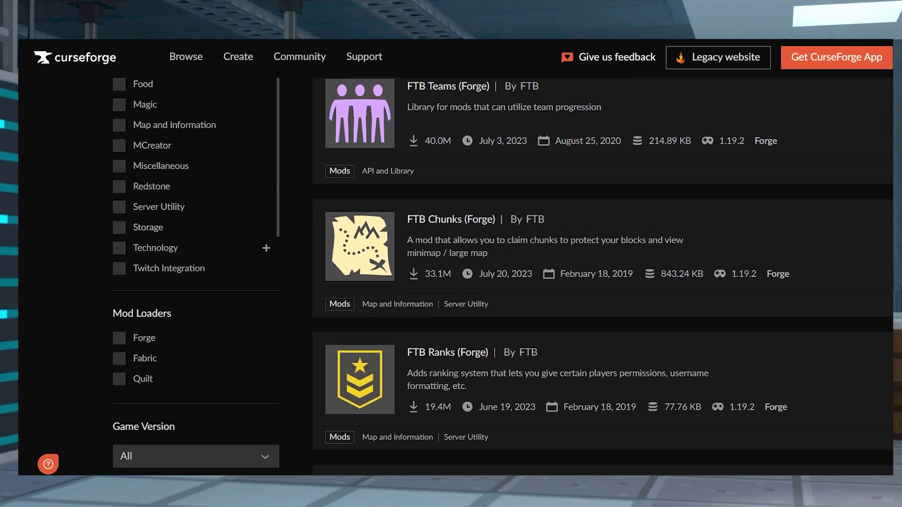
scroll(601, 277, down, 4)
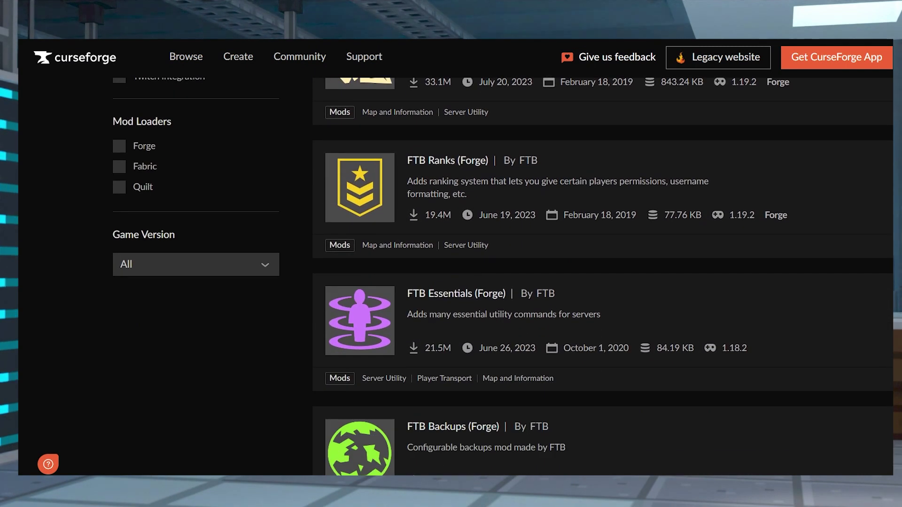
scroll(601, 277, down, 4)
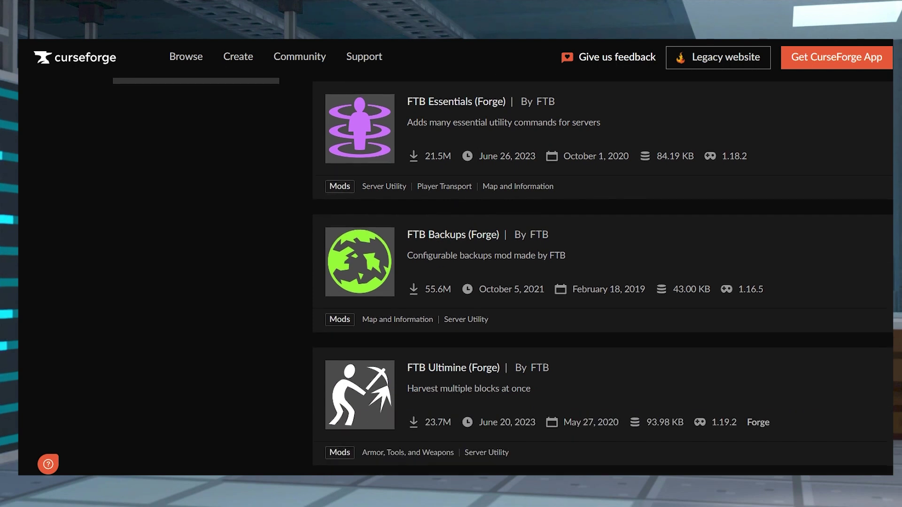
scroll(601, 277, down, 4)
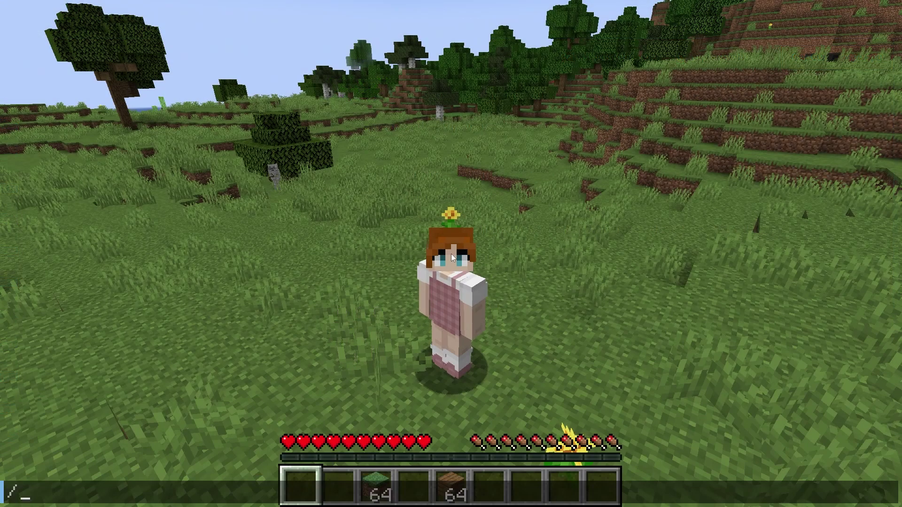
Step: Switch to Minecraft and run the /recording command in the chat
text(recording)
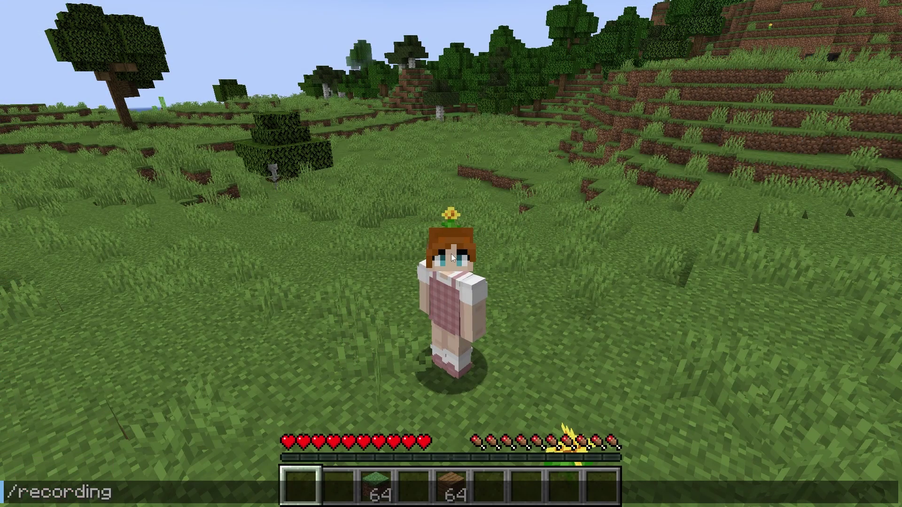
key(Return)
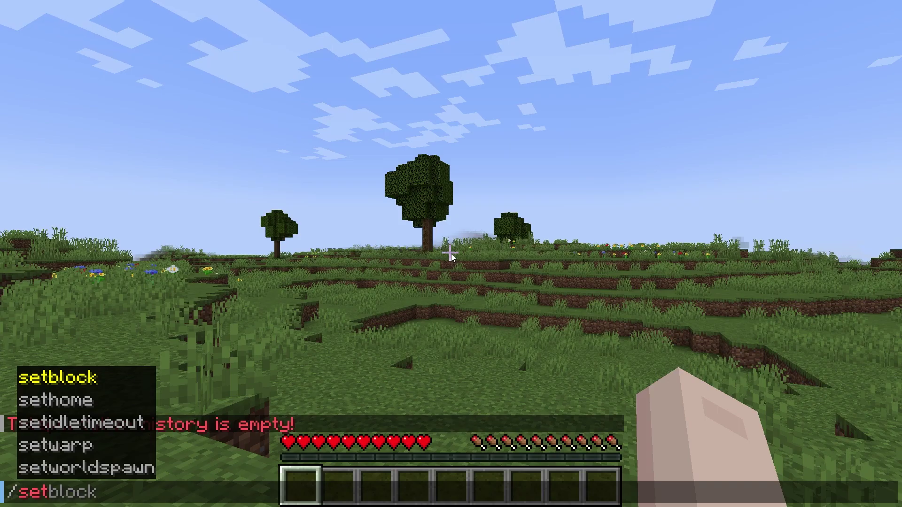
Step: Save the current position as a home named mine with the /sethome command
text(home)
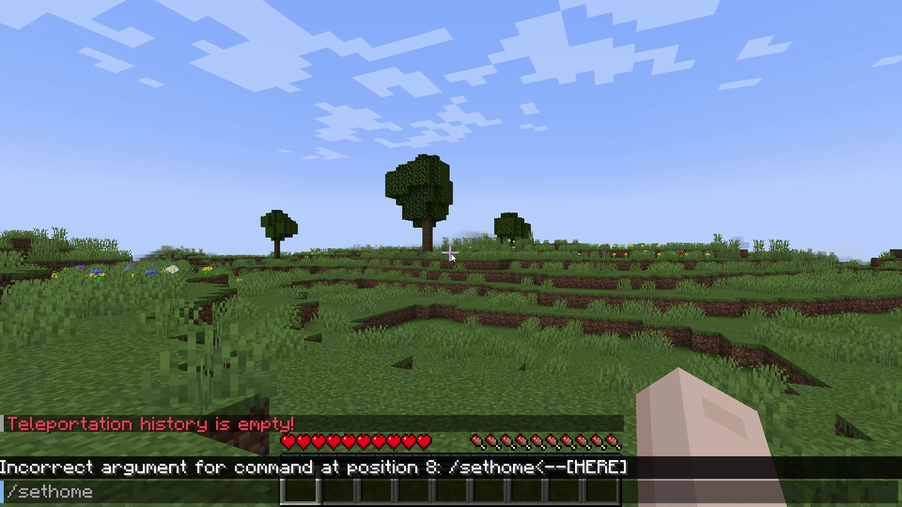
text( mine)
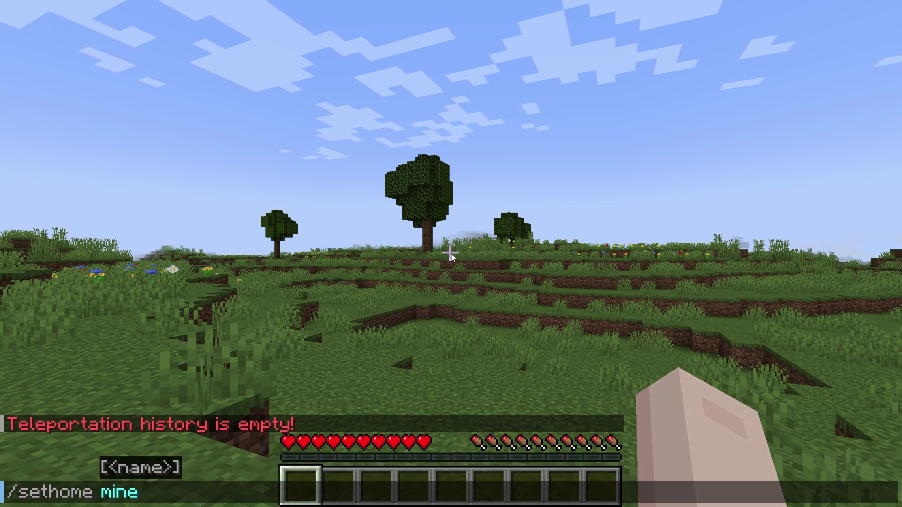
key(Return)
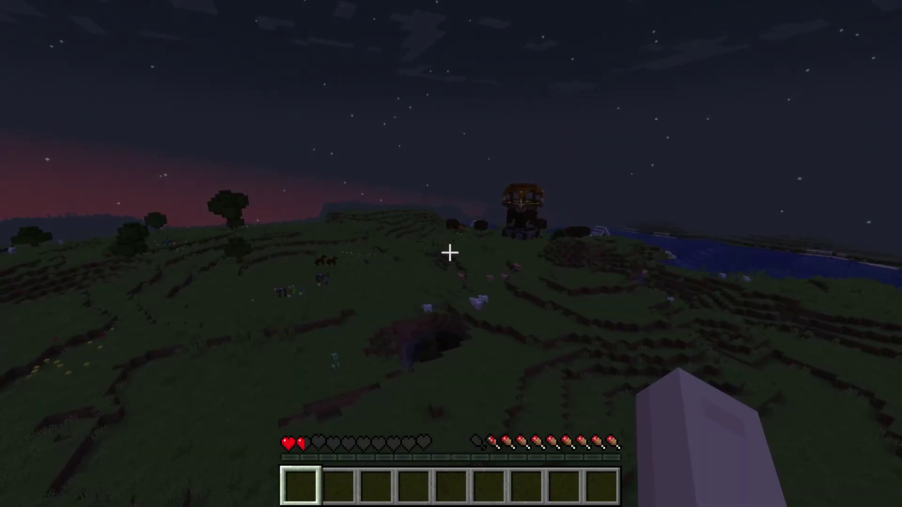
Step: Run the /hat command in the game chat with nothing in the hotbar
key(slash)
text(hat)
key(Tab)
key(Return)
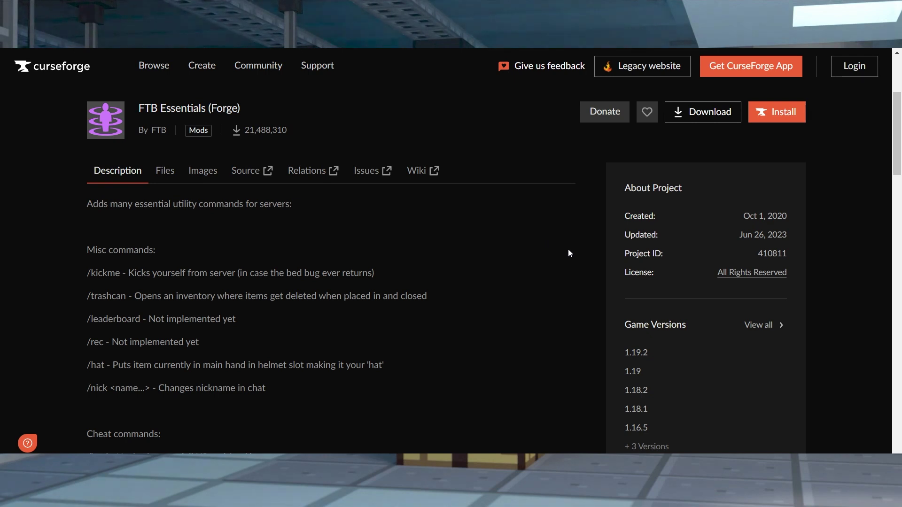
Step: Download ftb-essentials-forge-1902.3.3-build.100.jar from the FTB Essentials page on CurseForge and put it in the Minecraft Mods folder
click(164, 171)
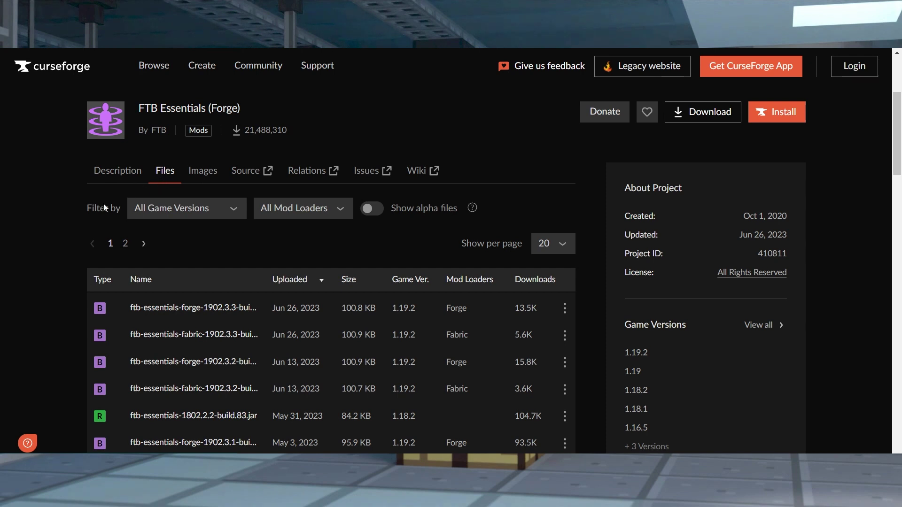
scroll(46, 290, down, 3)
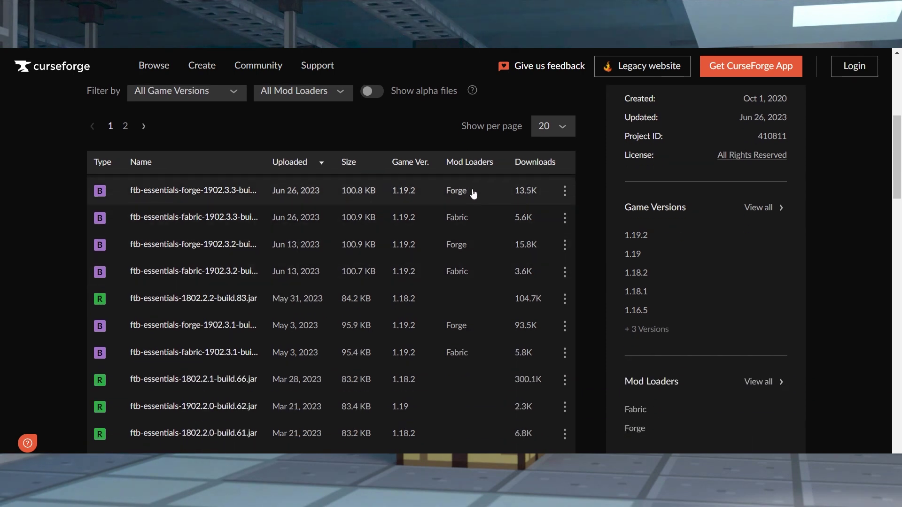
click(565, 190)
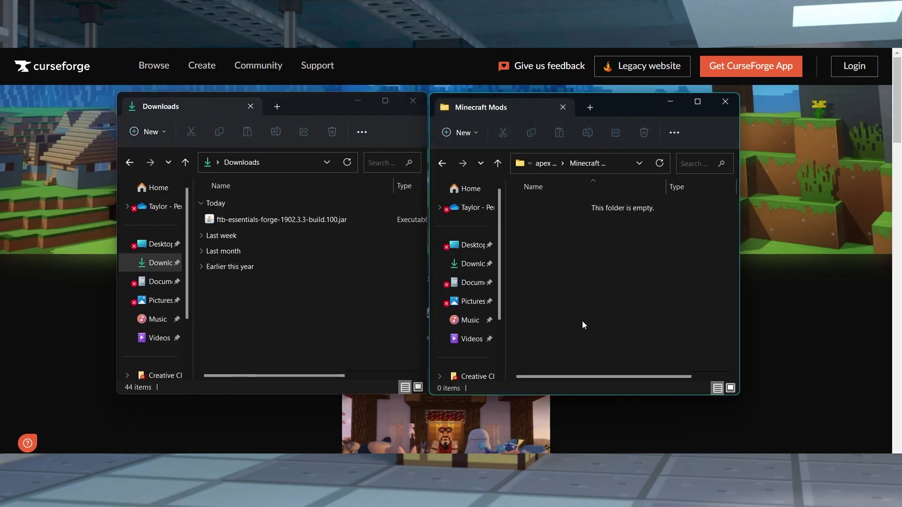
drag(281, 220, 644, 267)
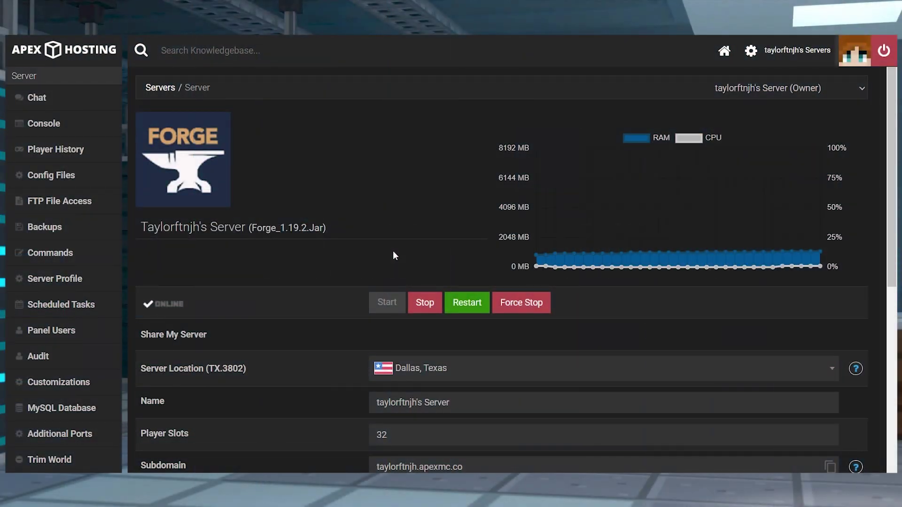
Step: Stop the server in the Apex Hosting panel and check its Forge version beside the server name
click(429, 302)
drag(328, 231, 250, 236)
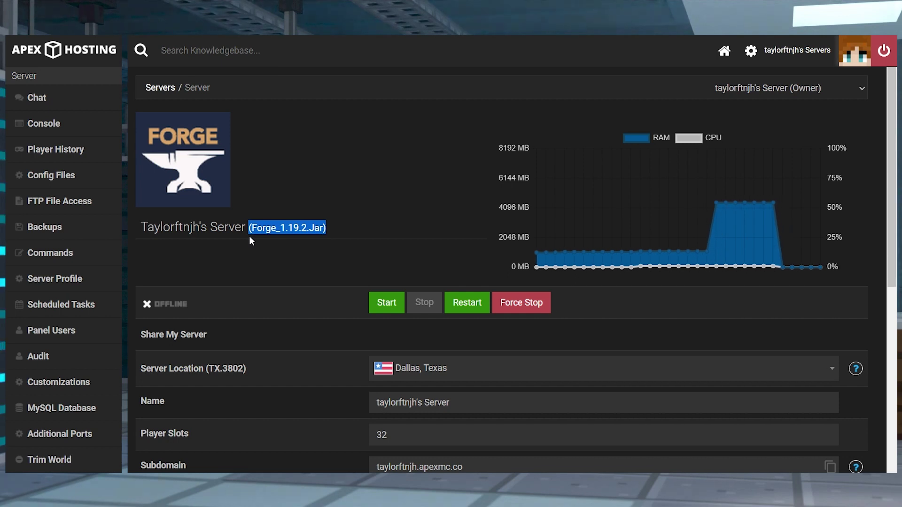
click(224, 260)
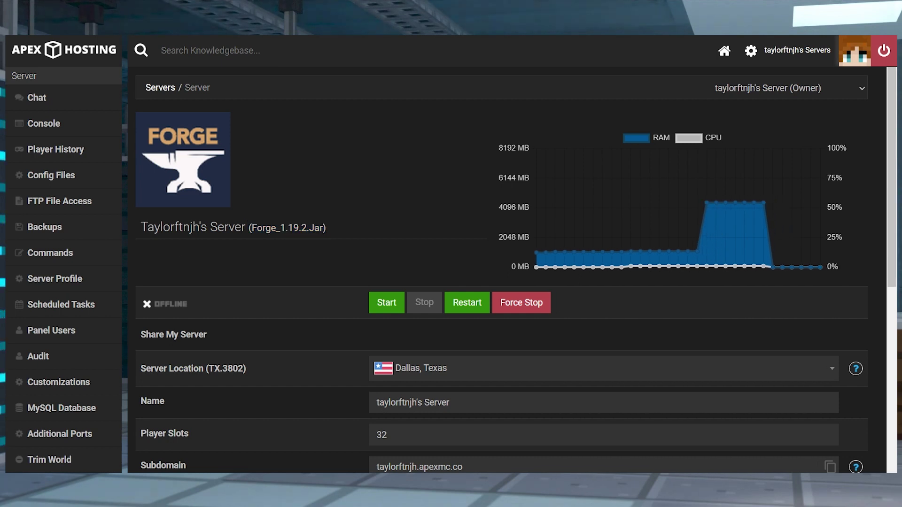
Step: Upload the Architectury, FTB Essentials and FTB Library jars from the Minecraft Mods folder to the server's mods directory and return to the server page
click(59, 201)
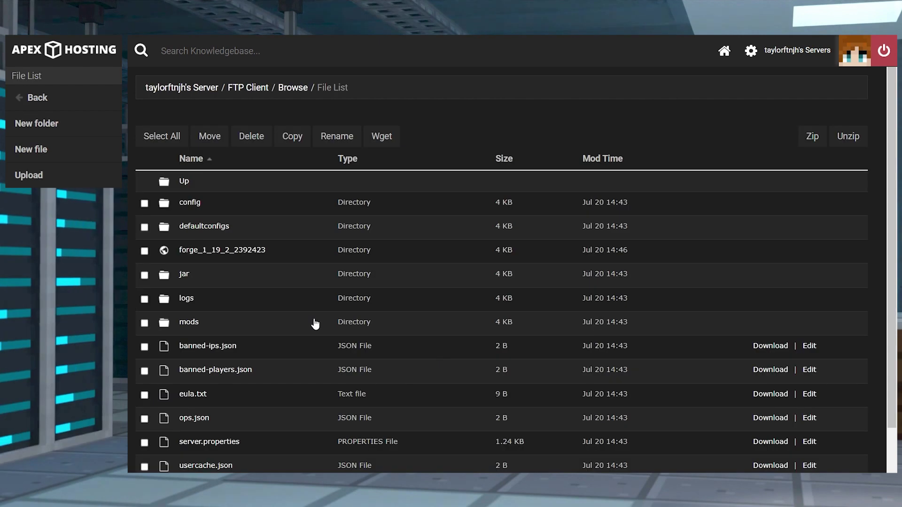
click(189, 322)
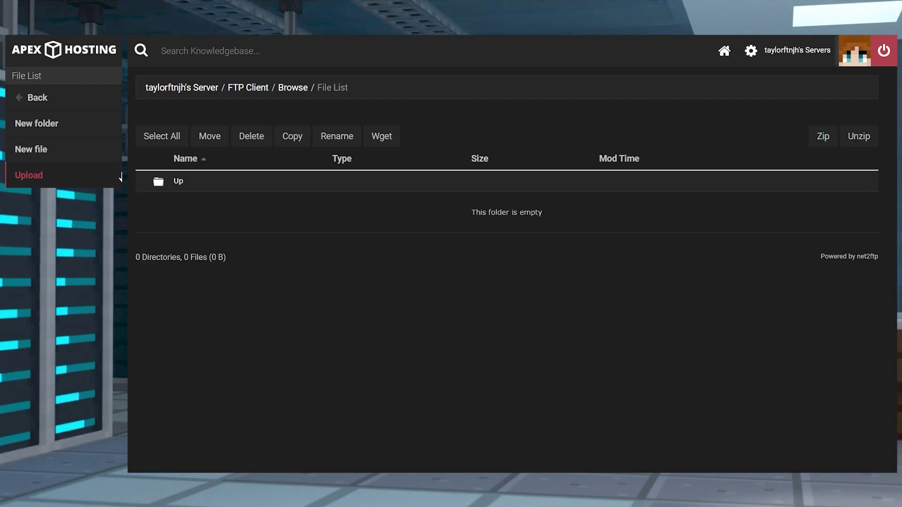
click(121, 176)
drag(290, 297, 647, 293)
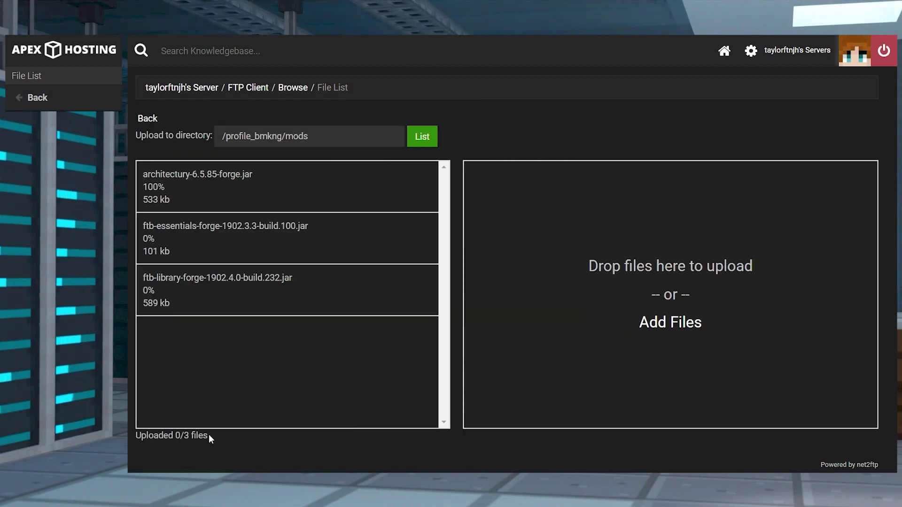
drag(208, 433, 127, 439)
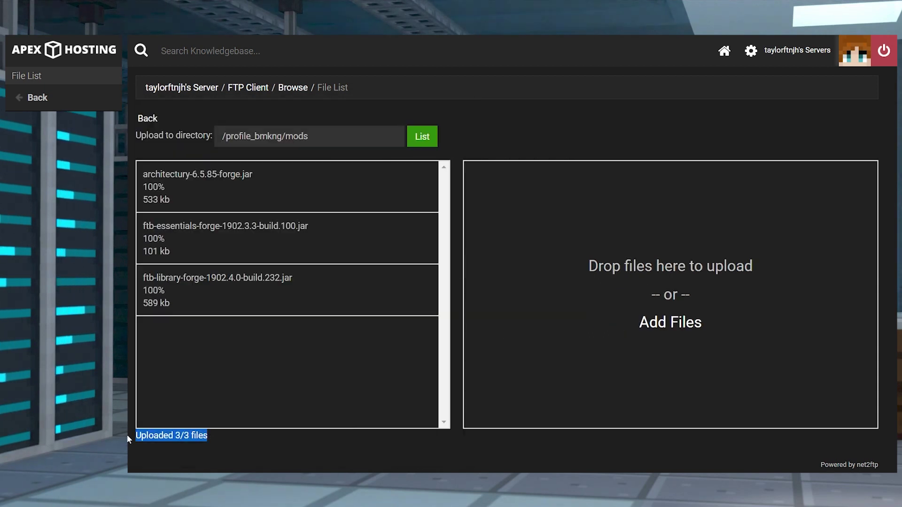
click(168, 88)
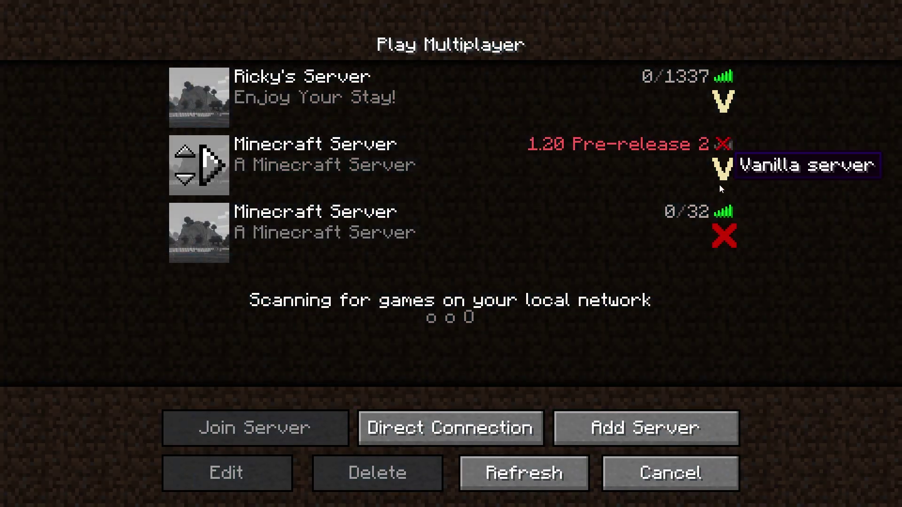
Step: On the Forge website, open the downloads for Minecraft version 1.19.2
mouse_move(720, 242)
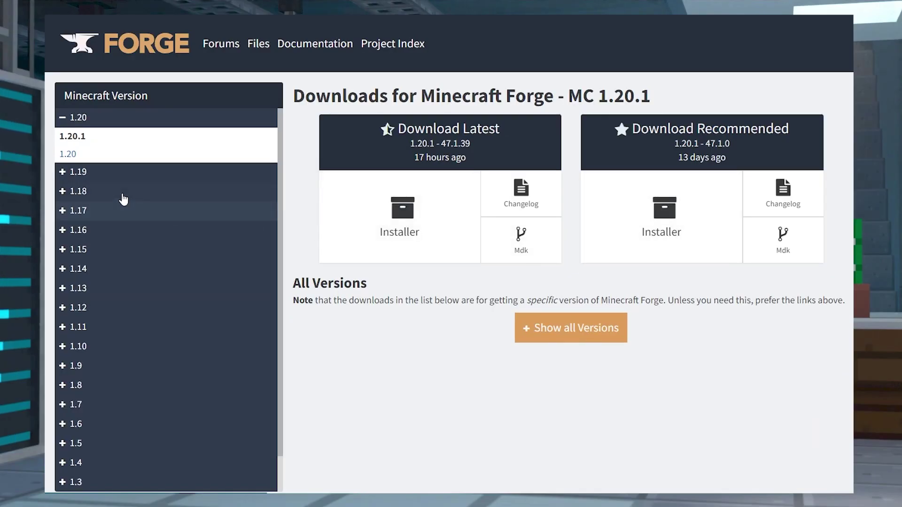
click(95, 172)
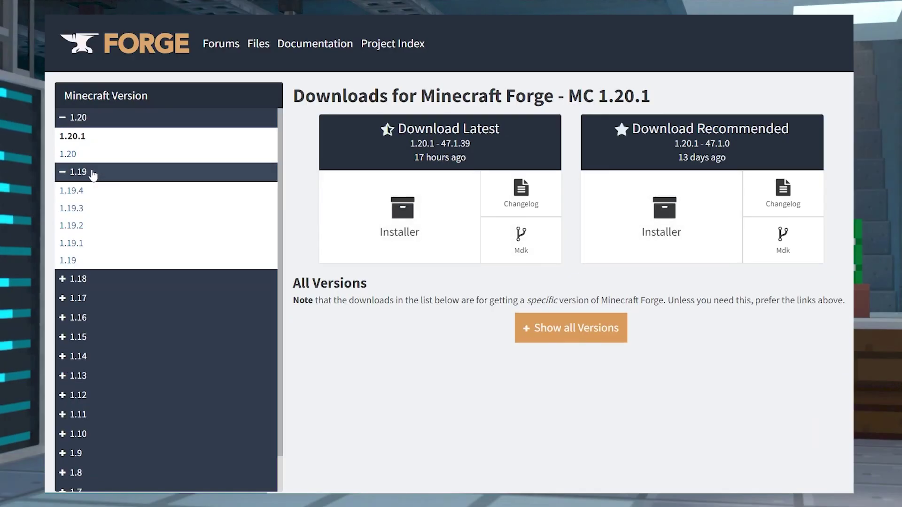
click(73, 226)
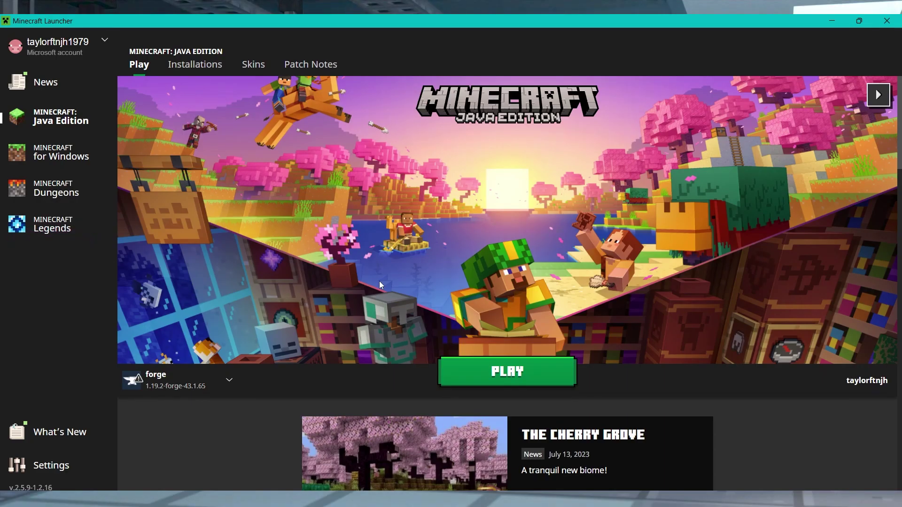
Step: Switch to the Minecraft Launcher and open the game folder of the 1.19.2 forge installation
click(190, 66)
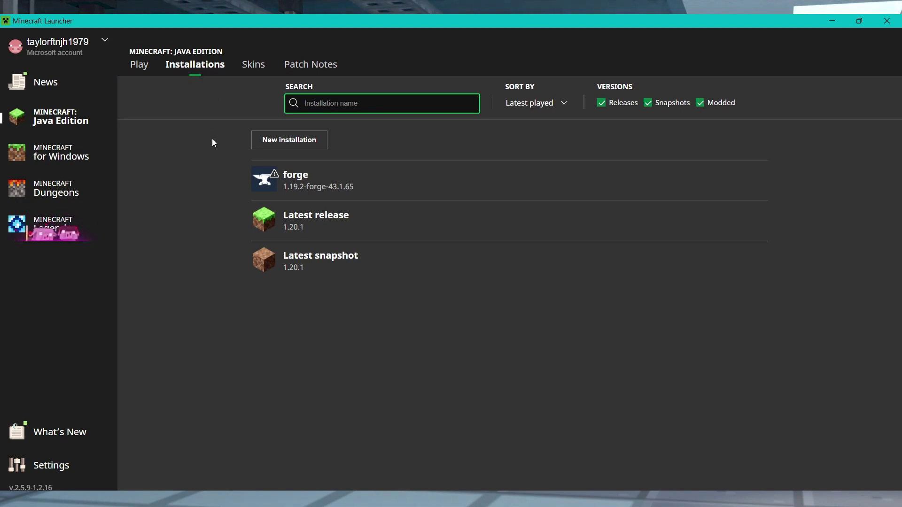
mouse_move(328, 194)
click(734, 181)
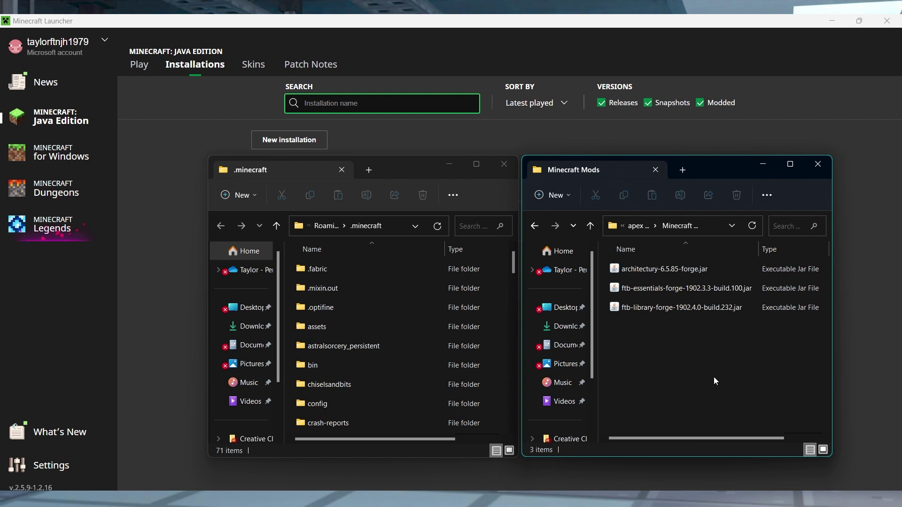
Step: Put the three mod jars from Minecraft Mods into the .minecraft mods folder and close both folder windows
scroll(390, 329, down, 5)
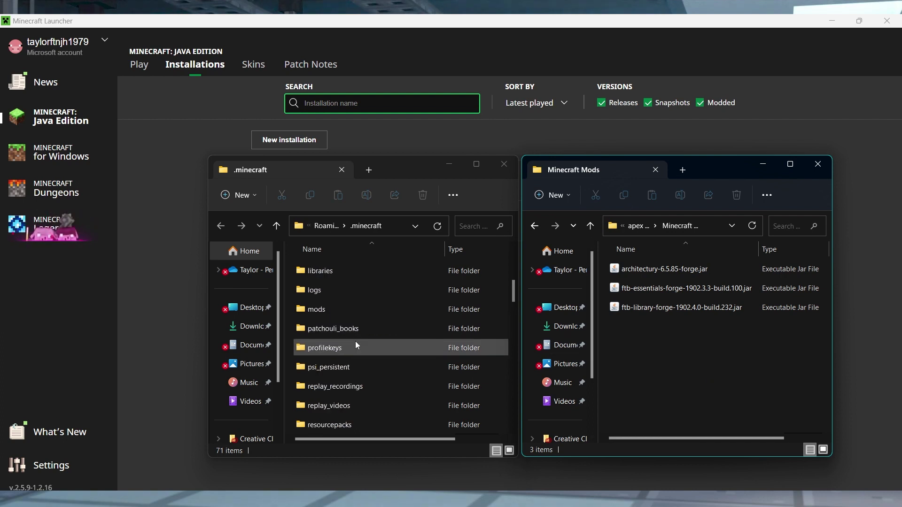
double_click(371, 308)
drag(680, 331, 445, 297)
click(818, 164)
click(505, 164)
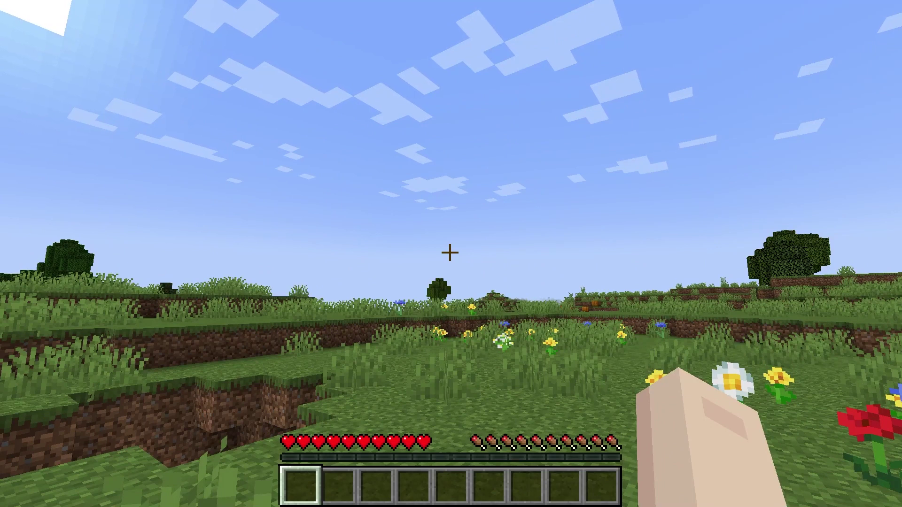
Step: Switch to Minecraft and enter the /invsee command for a player in the chat
key(slash)
text(invsee t)
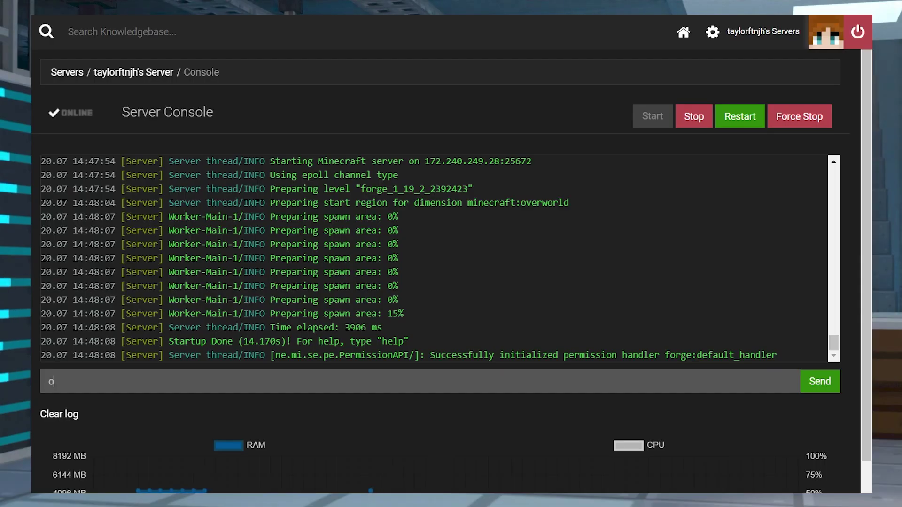
Step: Give the player's username operator rights with the op command in the Apex Hosting server console
text(taylo)
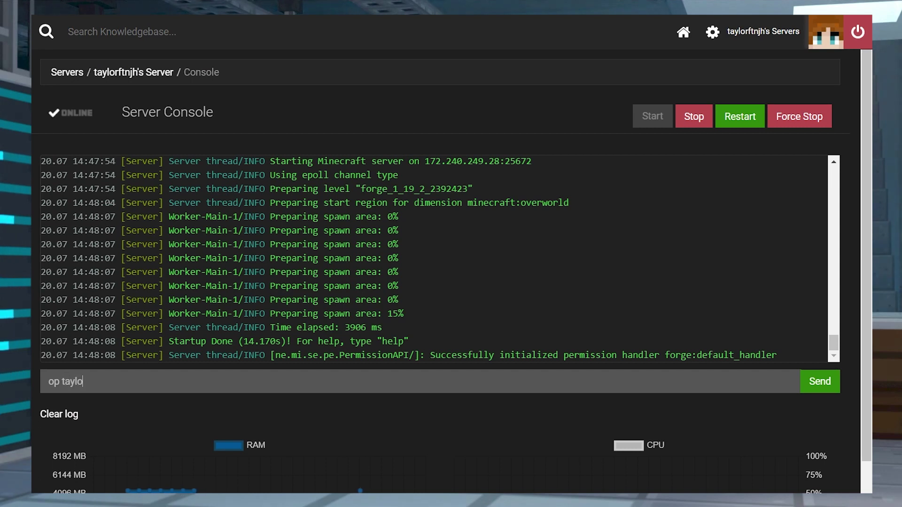
text(rftnjh)
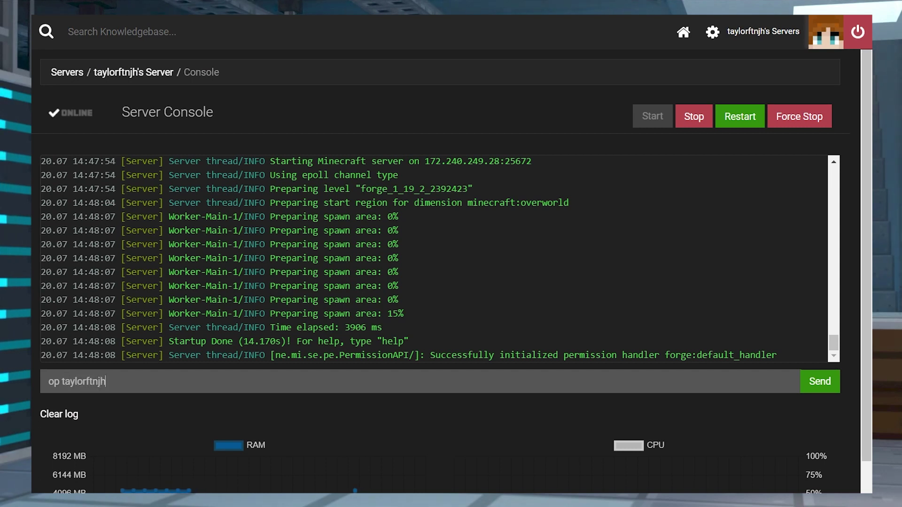
key(Return)
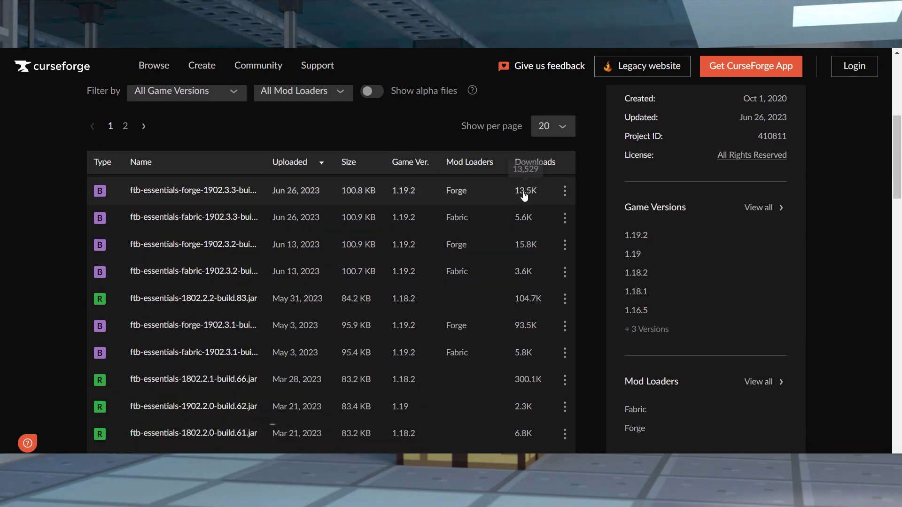
Step: Open the options of the newest 1.19.2 Forge FTB Essentials file on CurseForge, and add the three mod jars to the Apex Hosting FTP upload area
click(566, 191)
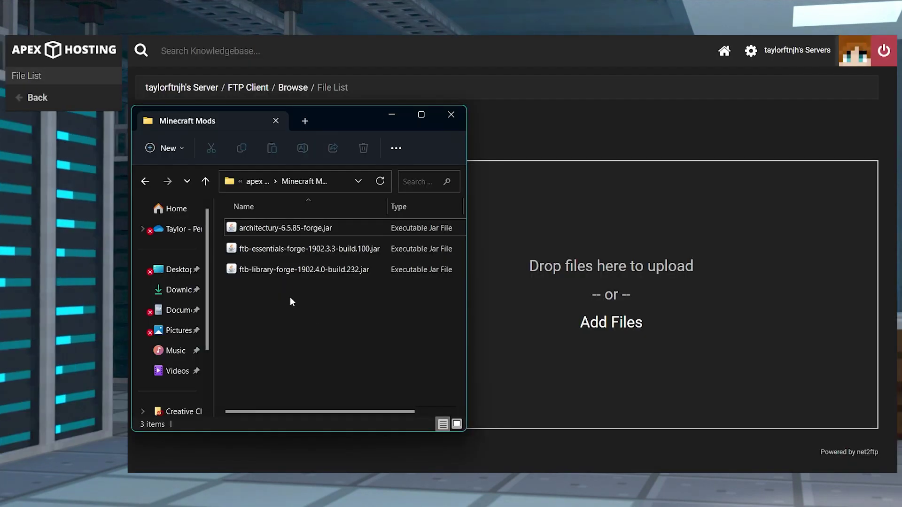
drag(290, 297, 634, 288)
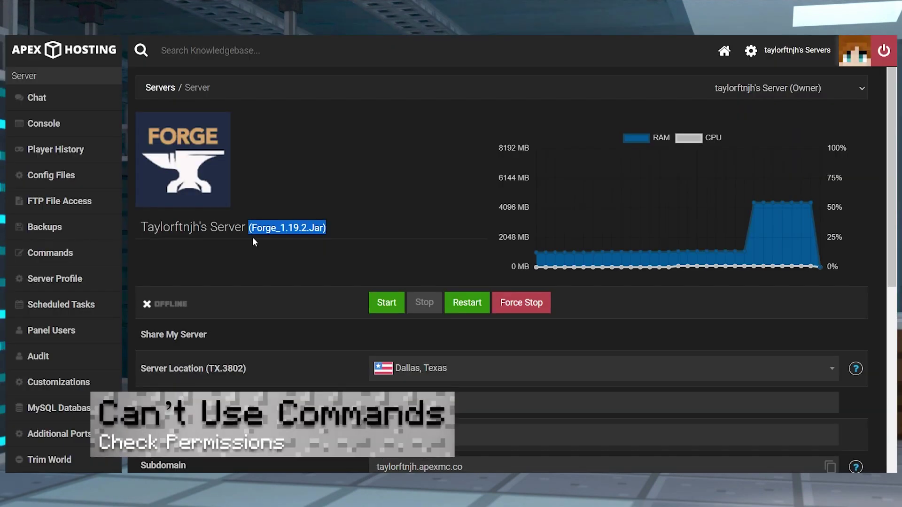
Step: Highlight the Forge_1.19.2.Jar version on the Apex Hosting server page, and transfer the jars from Minecraft Mods to the FTP upload area again
click(252, 236)
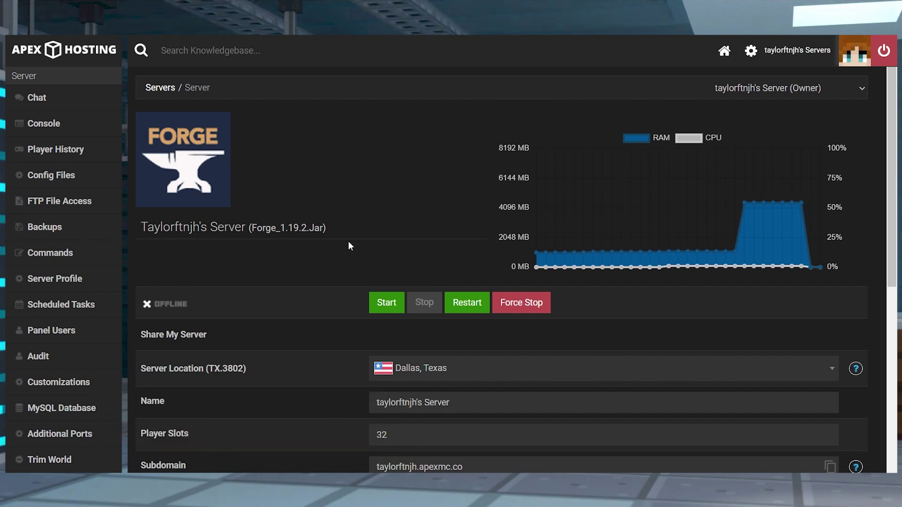
drag(348, 244, 252, 237)
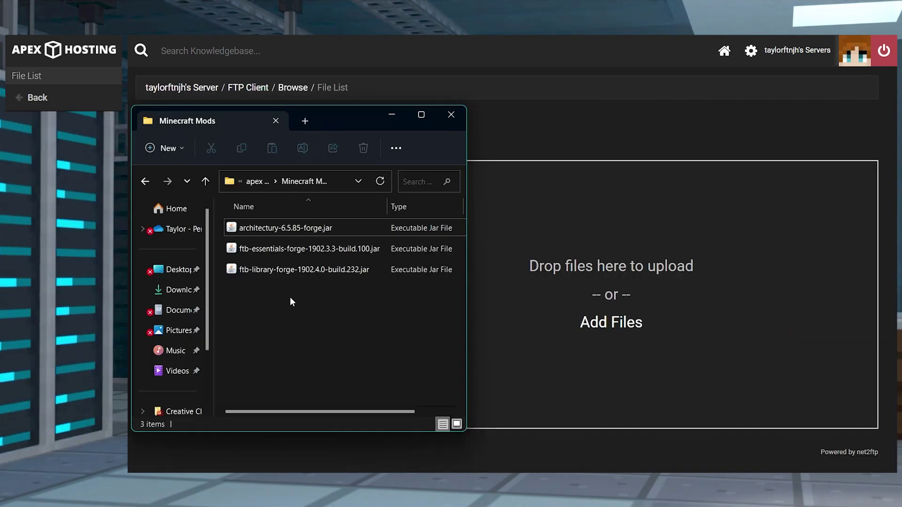
drag(289, 297, 653, 310)
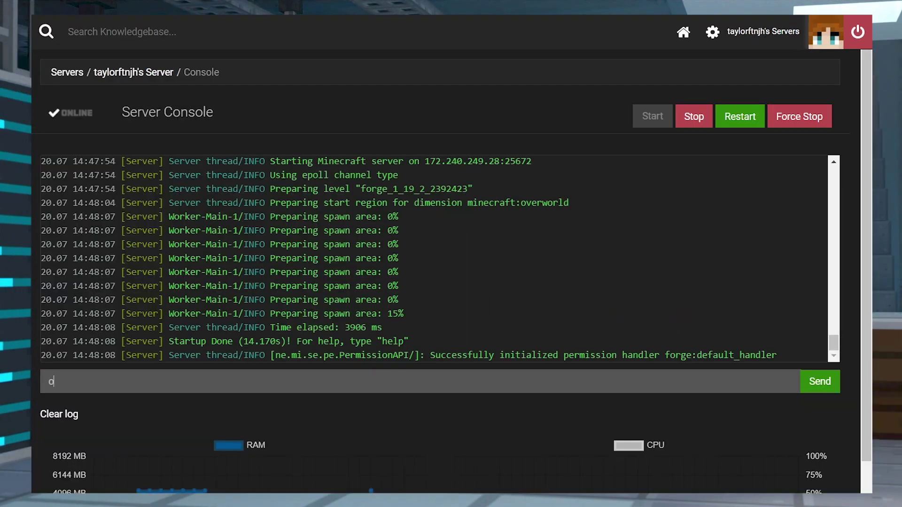
Step: Send the op command with the player's username in the Apex Hosting server console
text(p t)
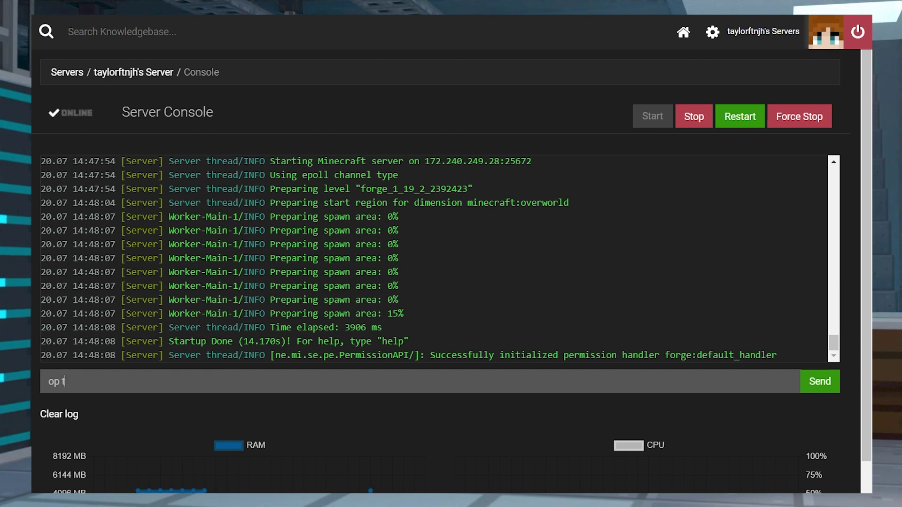
text(aylorf)
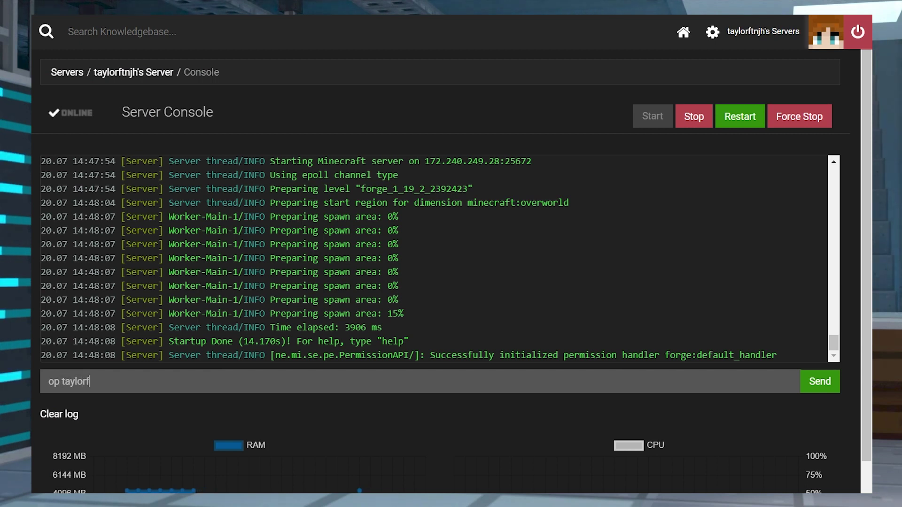
text(tnjh)
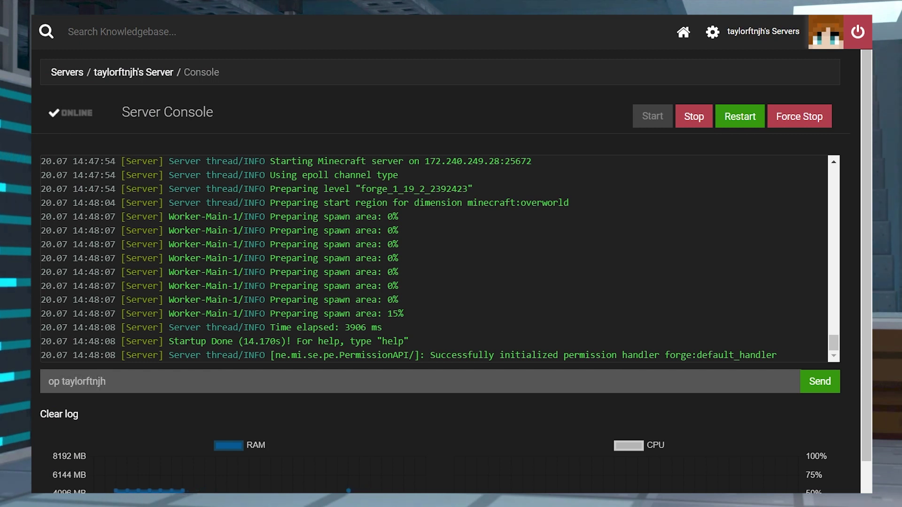
key(Return)
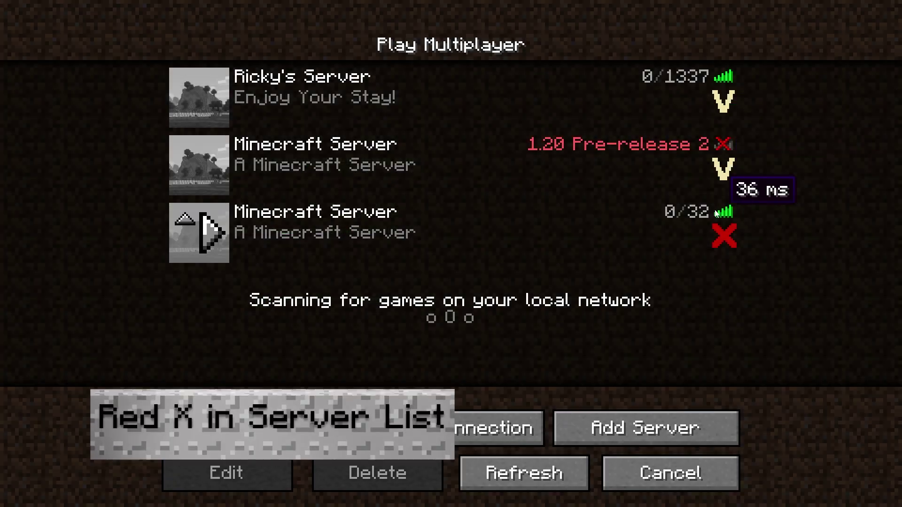
Step: Select the architectury, ftb-essentials and ftb-library jars in Minecraft Mods and put them into the .minecraft mods folder
mouse_move(723, 239)
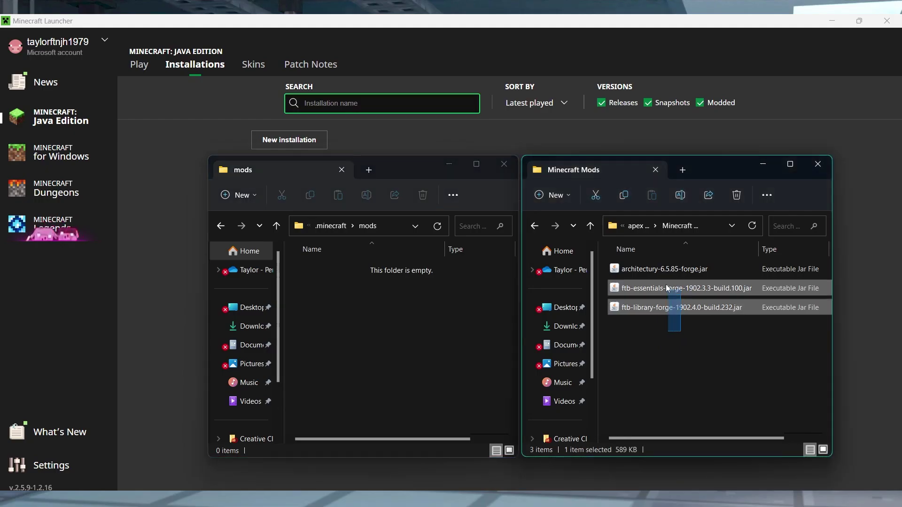
ctrl+click(627, 268)
drag(627, 269, 445, 297)
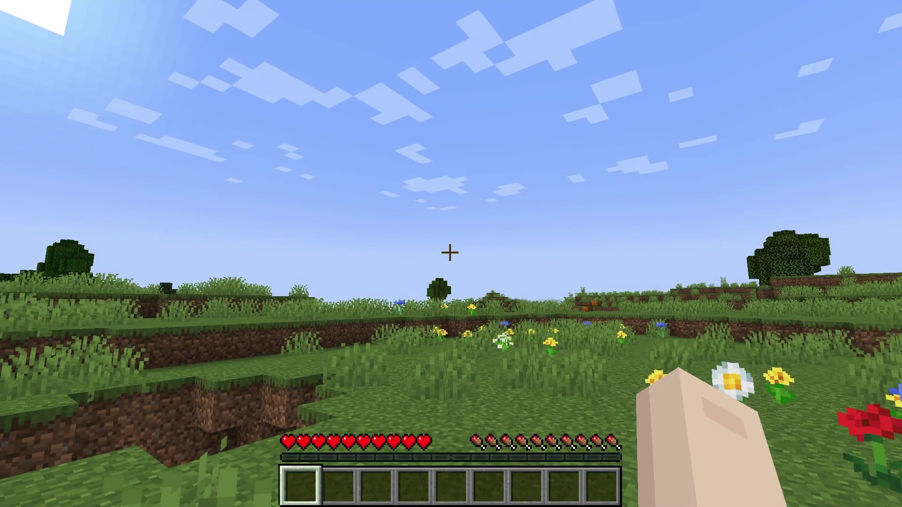
Step: Switch to Minecraft, run the /invsee command for the player's username, and close the inventory view
key(slash)
text(invs)
key(Tab)
text(ta)
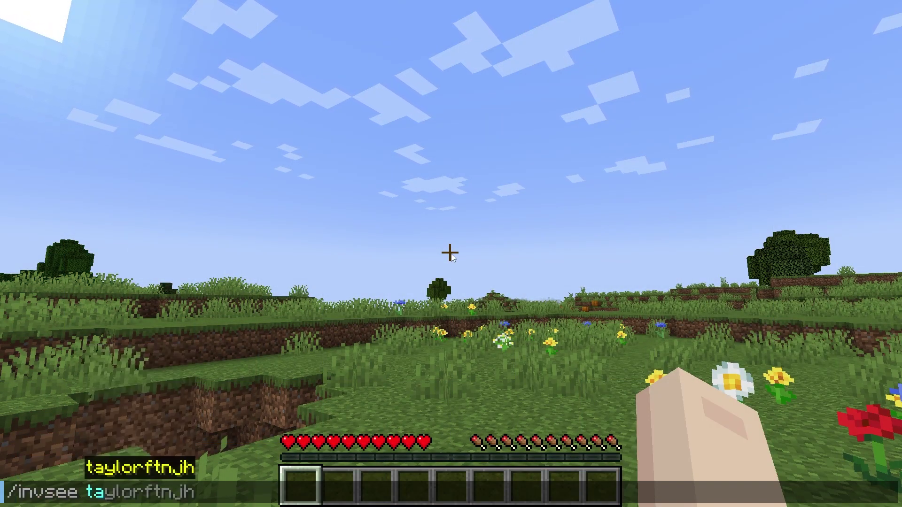
key(Tab)
key(Return)
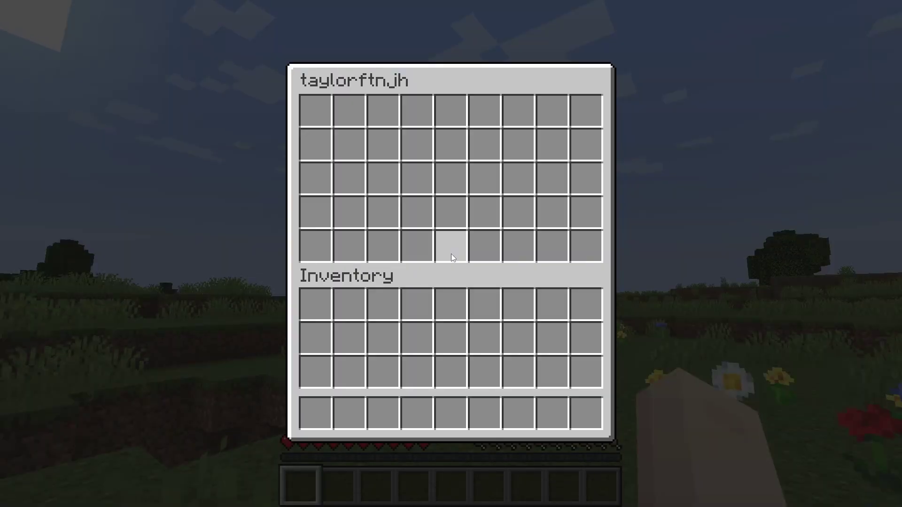
key(Escape)
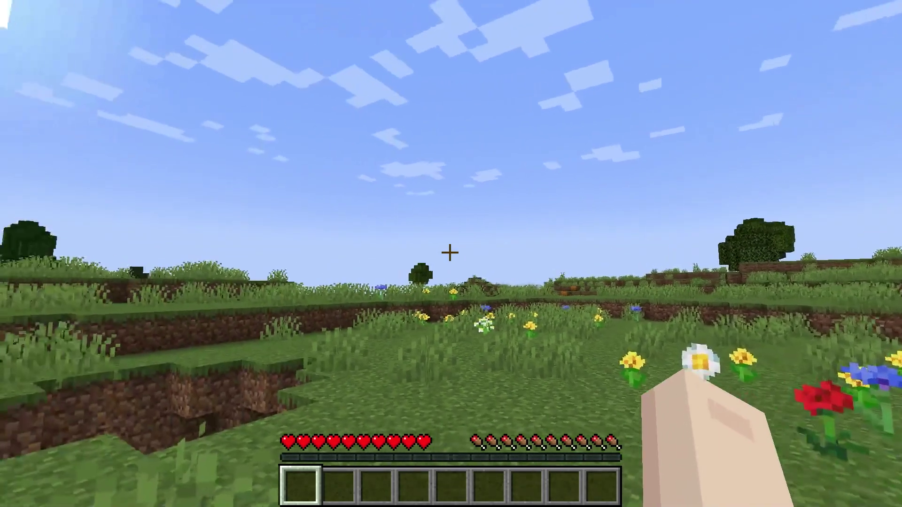
Step: Run the /fly command in the chat and take off into the air
key(slash)
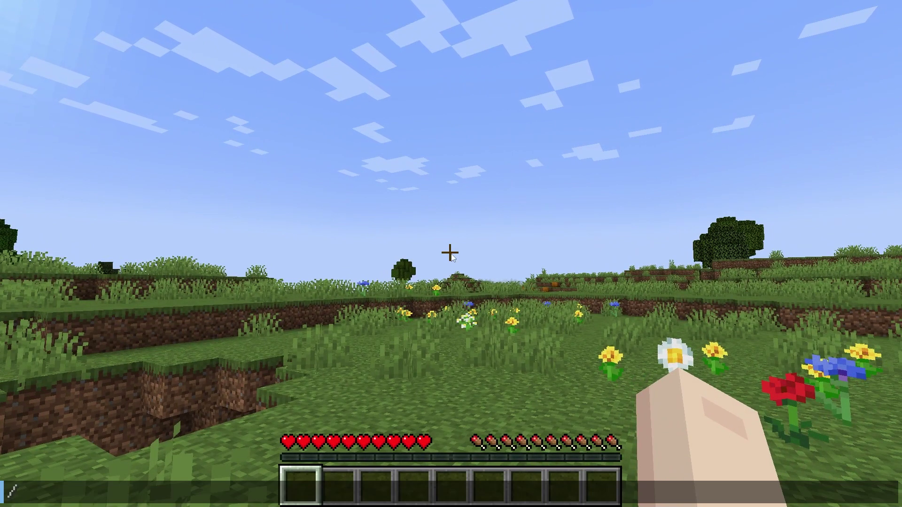
text(fly)
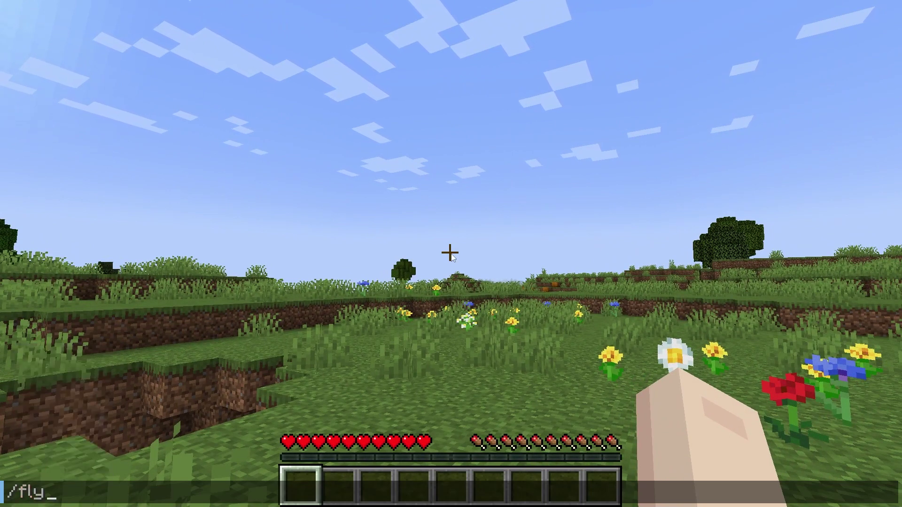
key(Return)
key(space)
key(space)
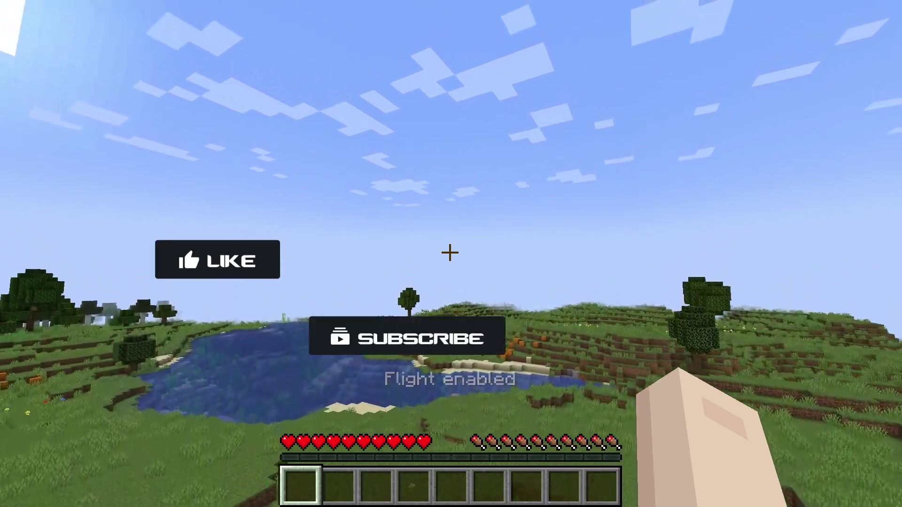